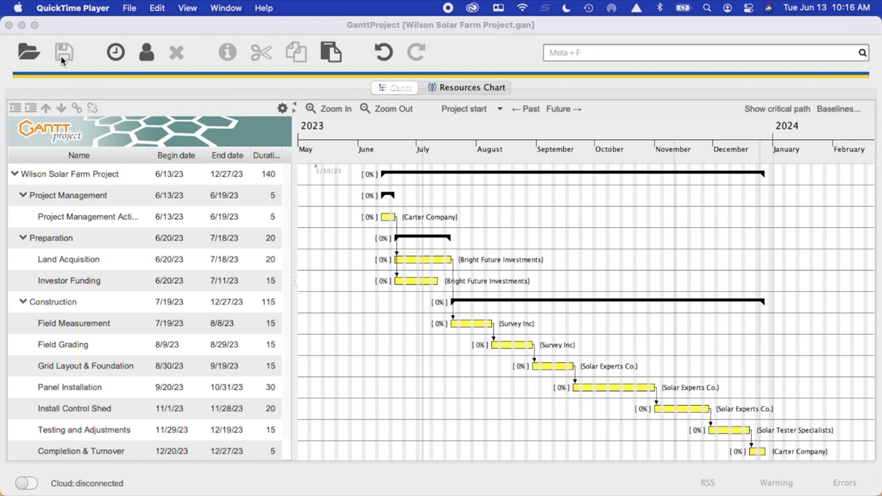
Start a PDF report export of the project and move the export wizard aside
click(171, 86)
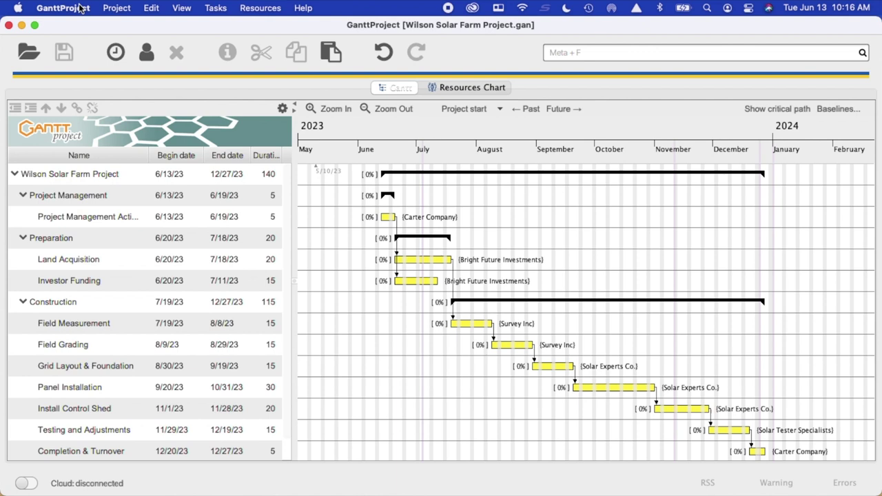
click(117, 8)
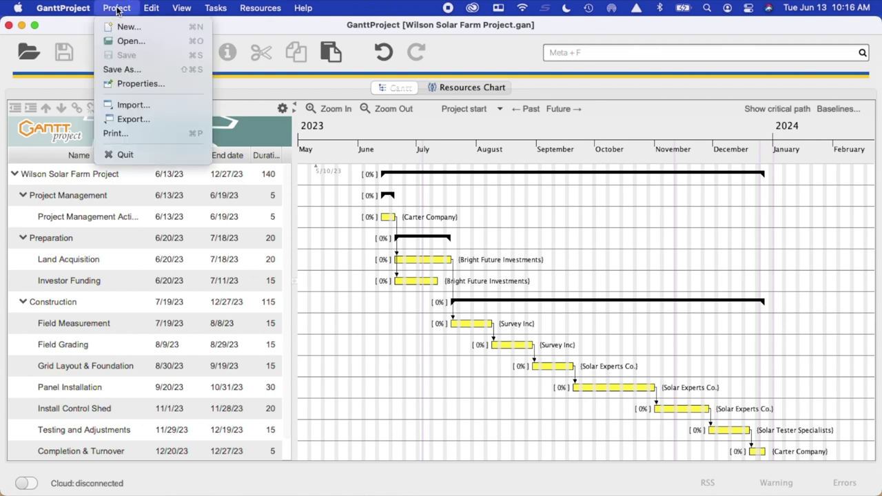
click(128, 121)
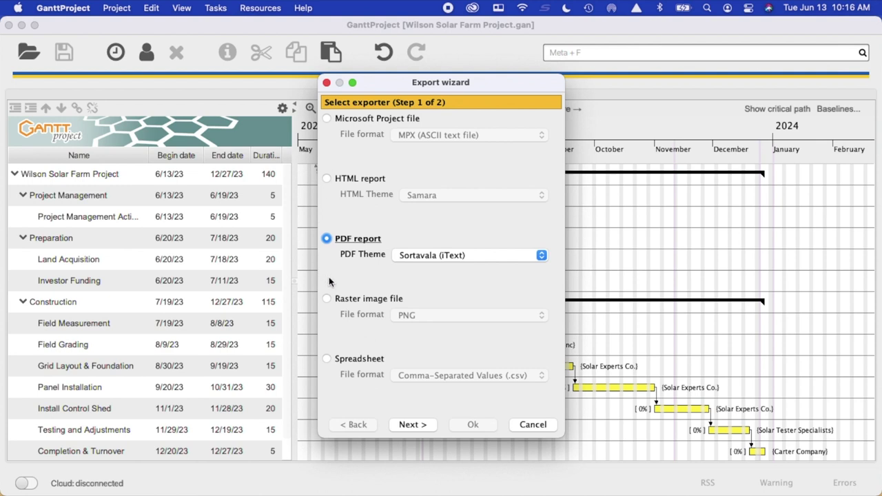
click(327, 238)
click(410, 424)
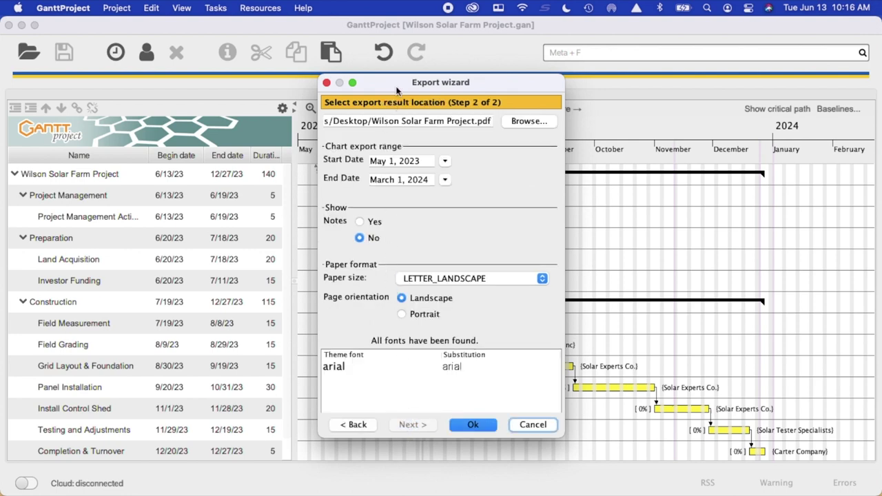
drag(397, 90, 110, 102)
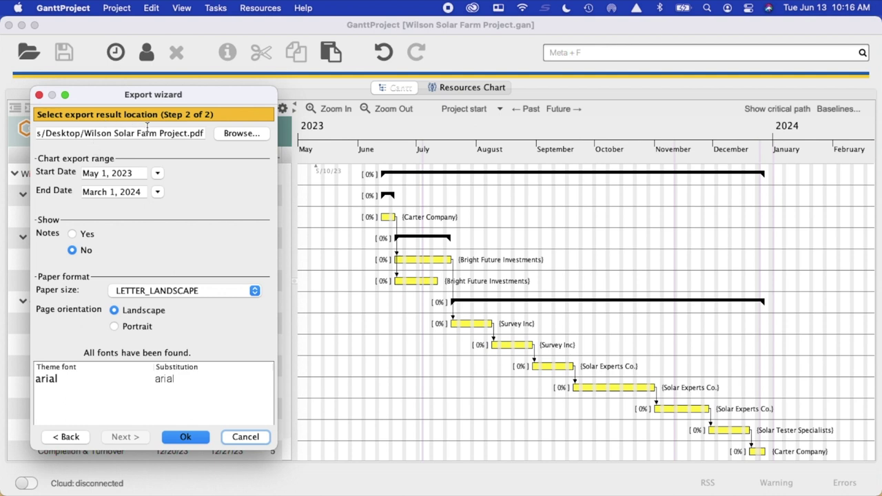
Keep the Desktop as the save location for Wilson Solar Farm Project.pdf
click(226, 138)
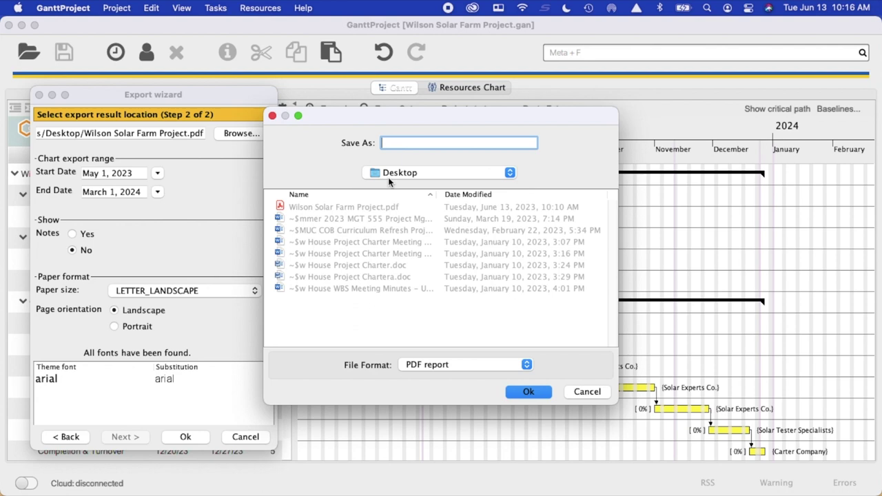
click(514, 390)
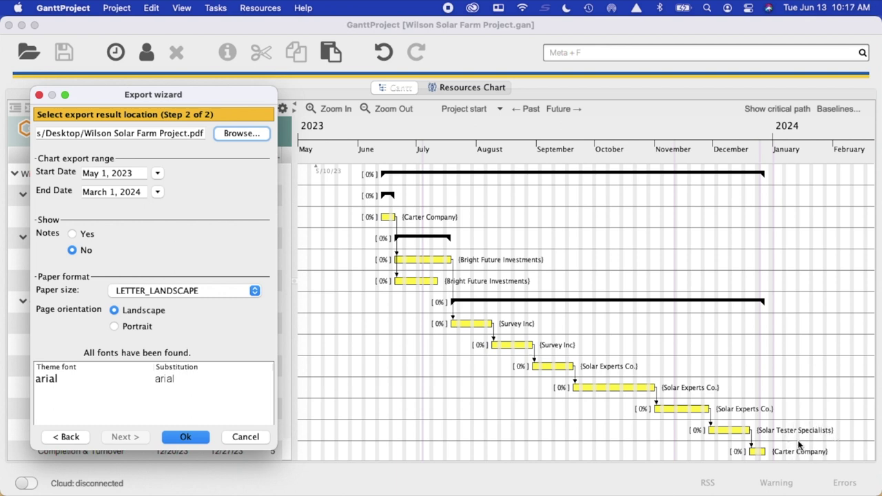
Set the chart date range from May 1, 2023 to March 1, 2024
click(158, 173)
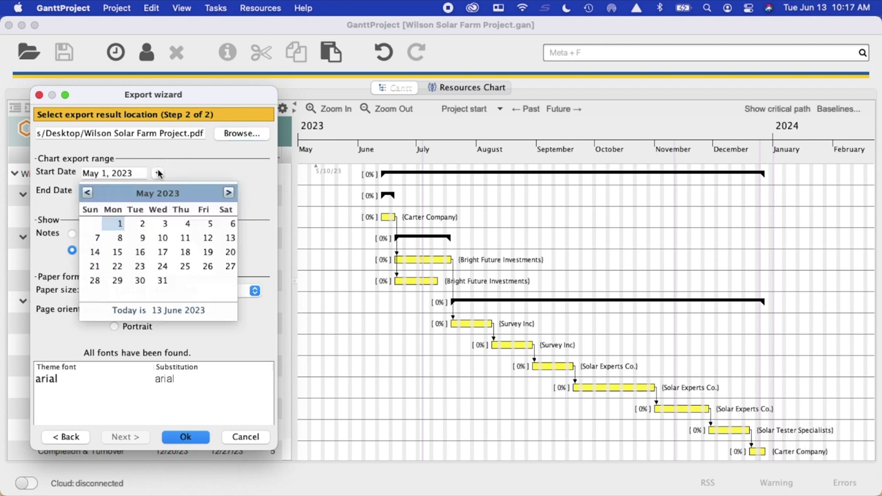
click(124, 226)
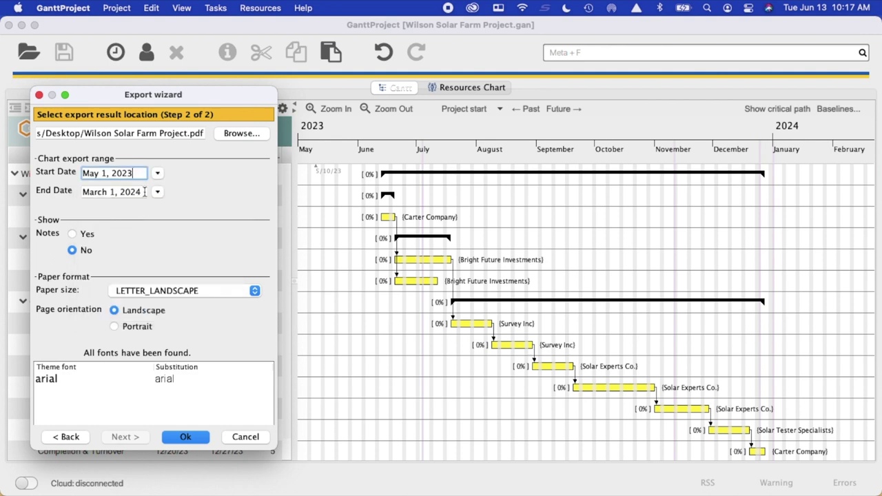
click(157, 193)
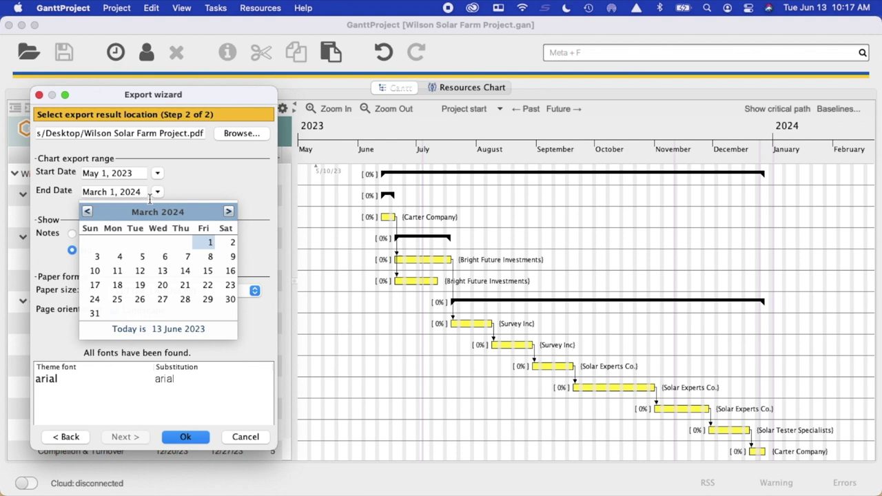
click(196, 241)
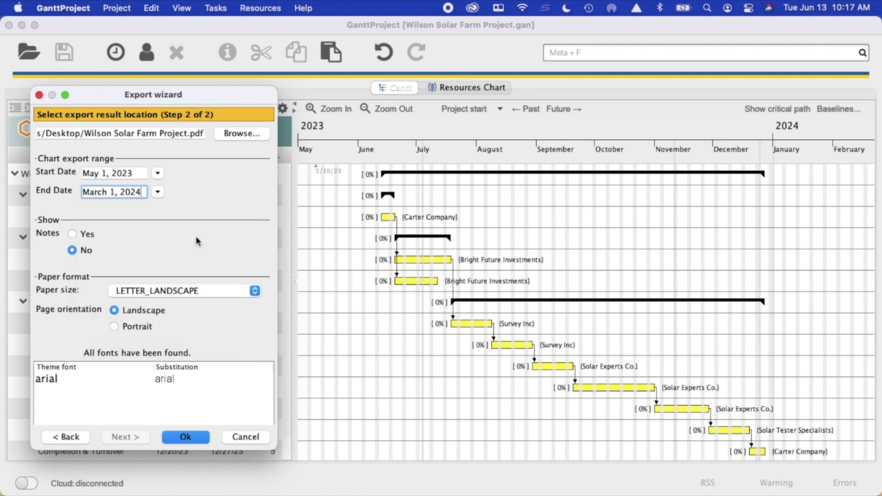
Set the paper size to LETTER_LANDSCAPE
click(156, 292)
scroll(174, 342, up, 3)
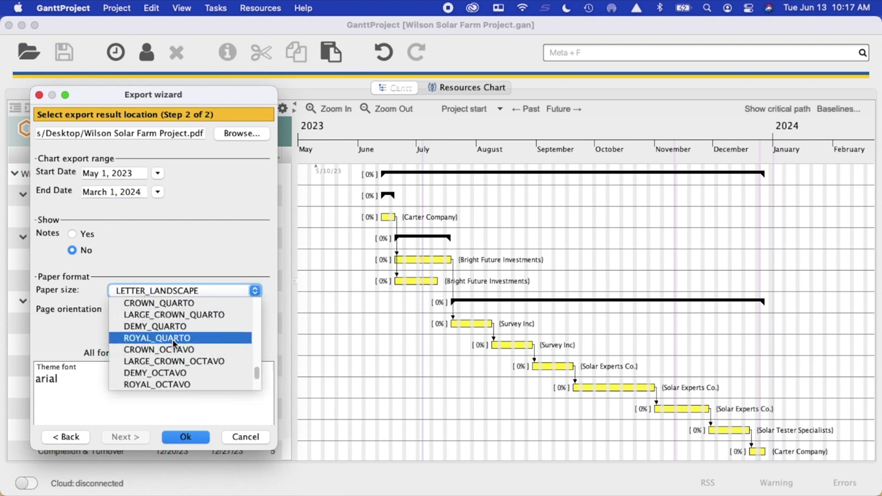
scroll(172, 340, up, 10)
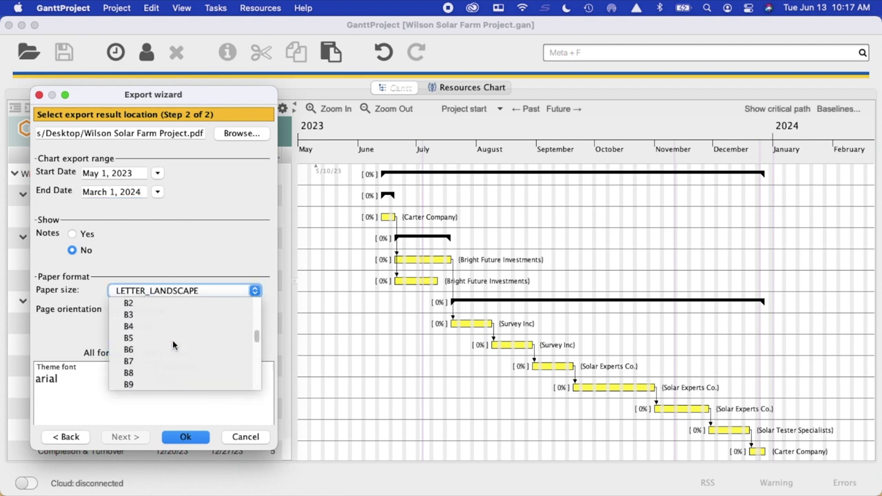
scroll(172, 340, up, 1)
scroll(172, 339, up, 3)
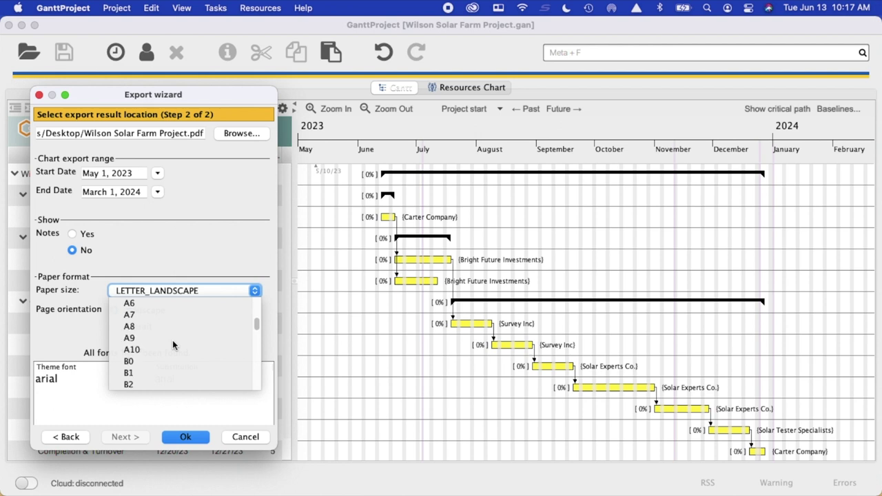
click(160, 327)
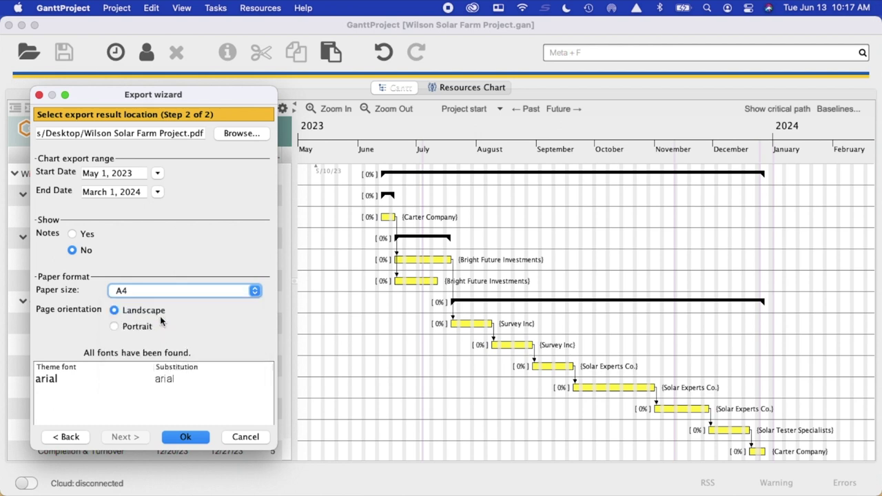
click(166, 293)
scroll(179, 347, down, 10)
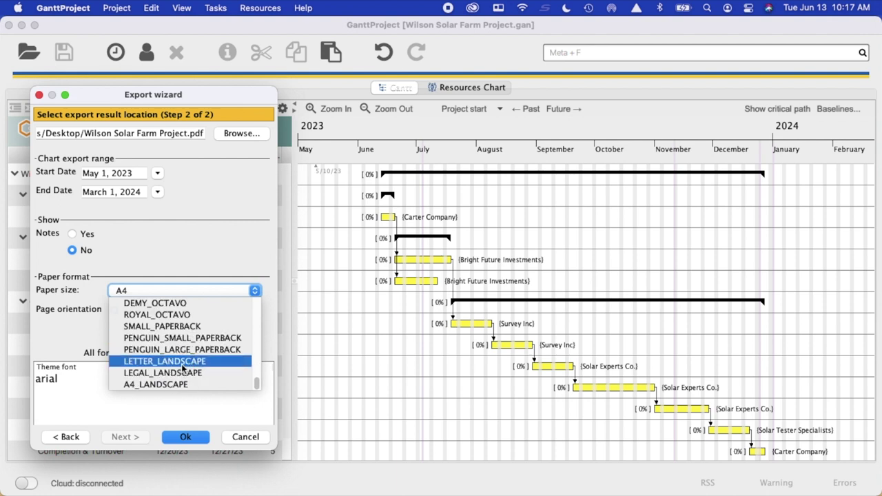
click(182, 361)
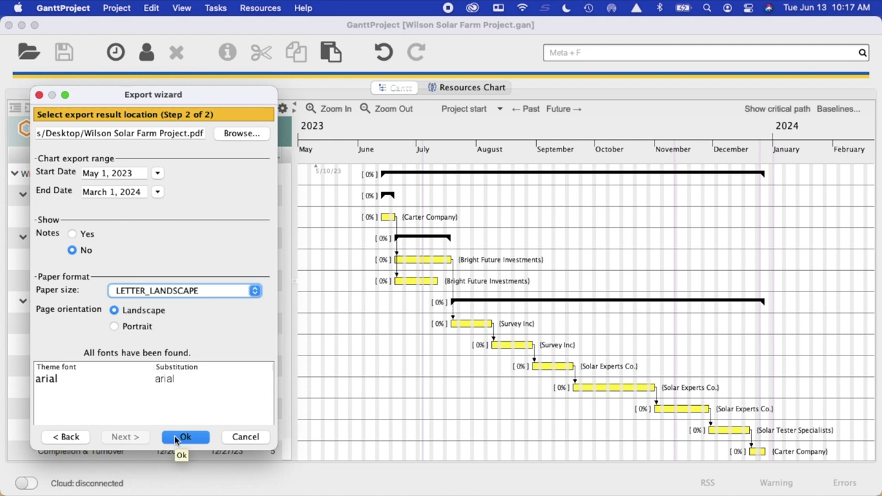
Export the report and open Wilson Solar Farm Project.pdf from the Desktop in Acrobat
click(184, 437)
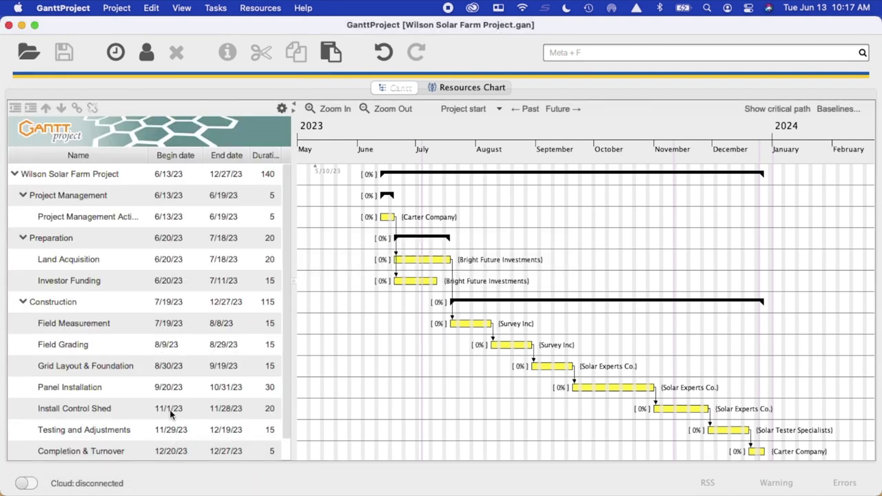
click(21, 24)
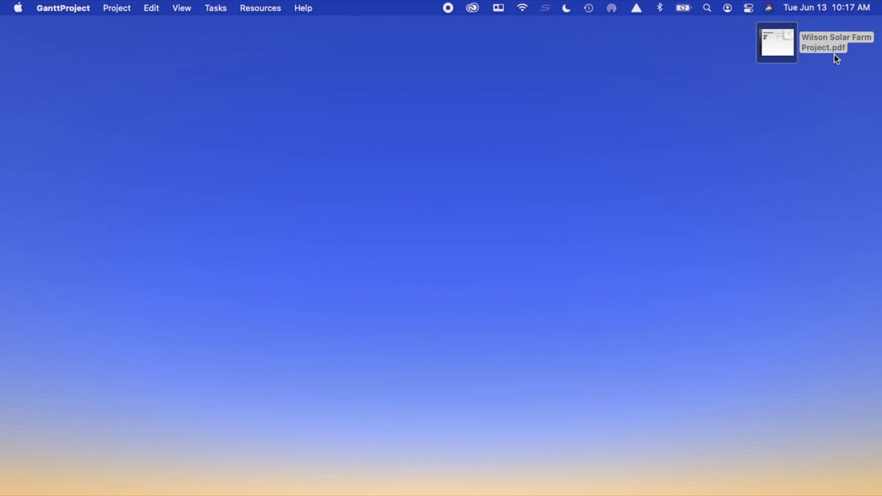
click(779, 47)
double_click(779, 47)
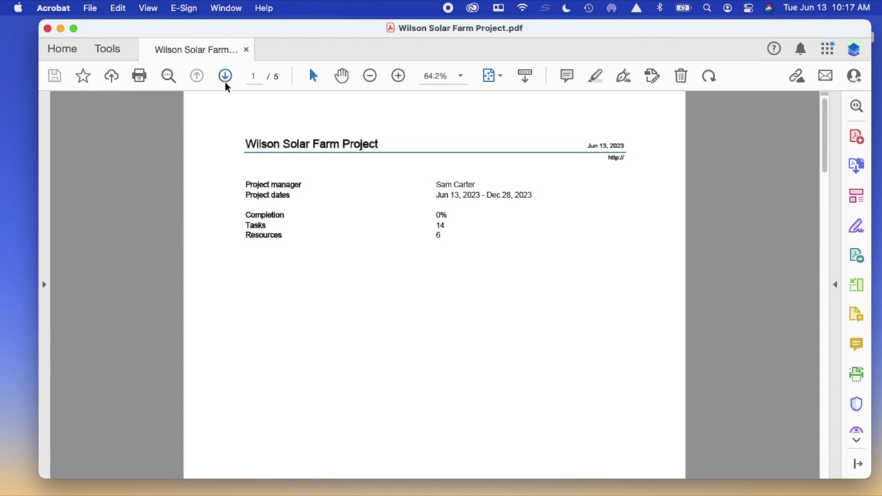
Zoom the report in twice to 98.4% and advance to the page 2 Tasks table
click(399, 76)
click(398, 76)
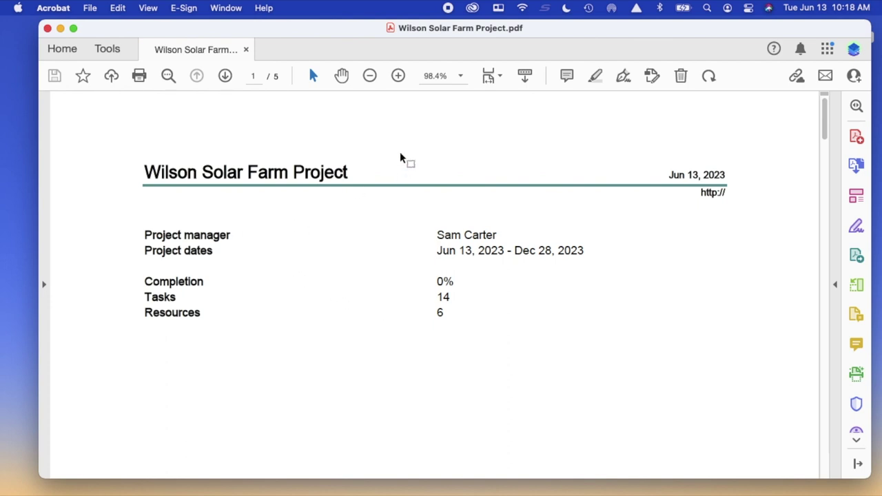
click(226, 77)
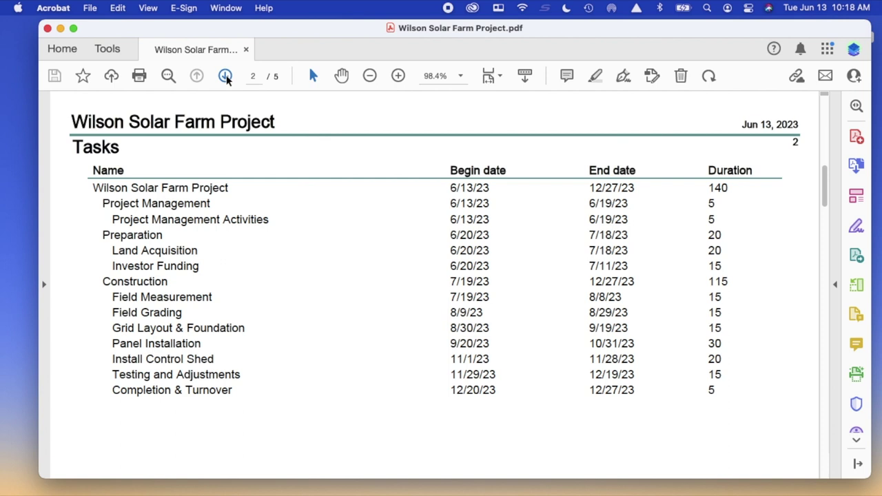
Page past the Resources table to the page 4 Gantt chart (May 2023–February 2024)
click(226, 78)
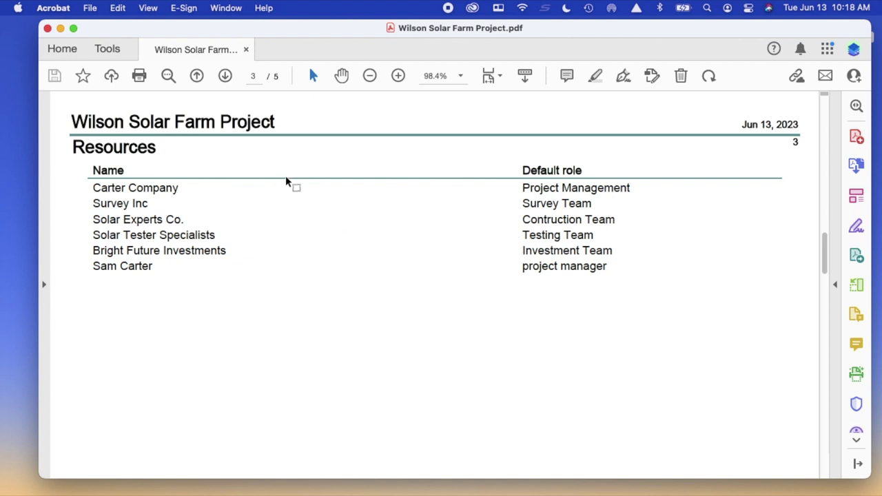
click(224, 76)
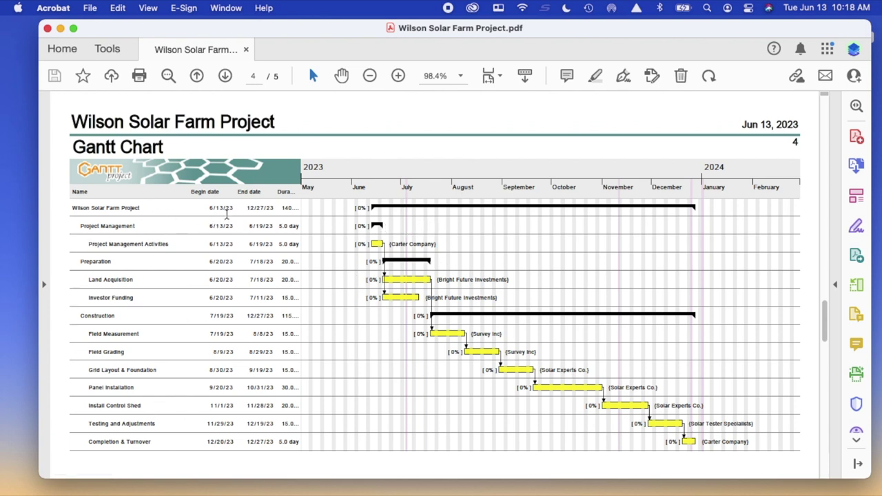
Advance to page 5 of 5, the Resources Chart
click(226, 77)
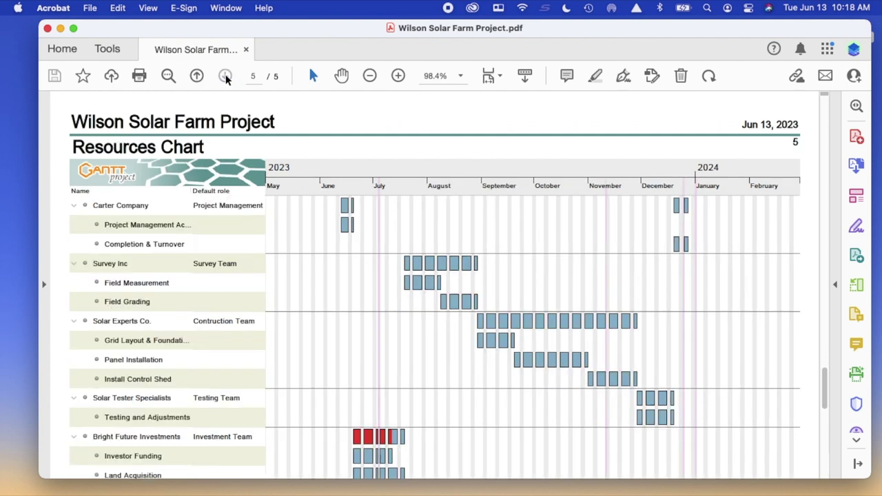